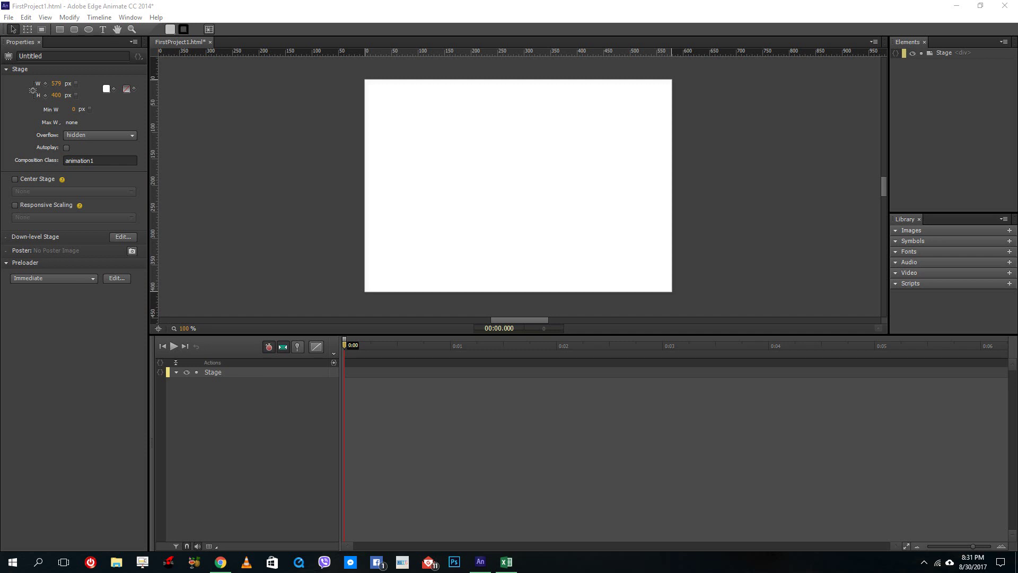
Bring the empty FirstProject1.html stage workspace into focus
click(759, 210)
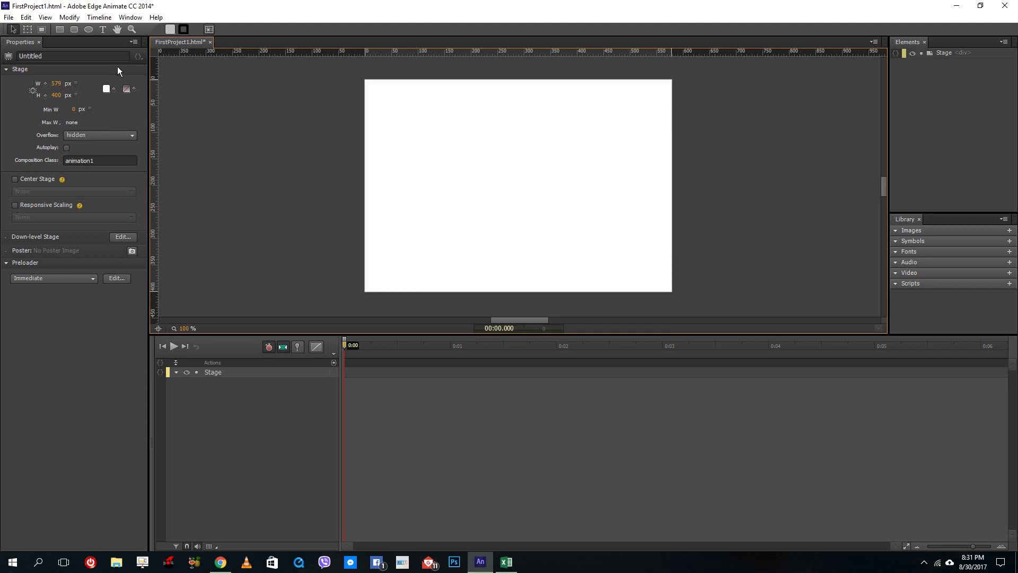
Draw a 119×87 gray ellipse and drag it to X 81, Y 55
click(89, 29)
drag(394, 128, 459, 175)
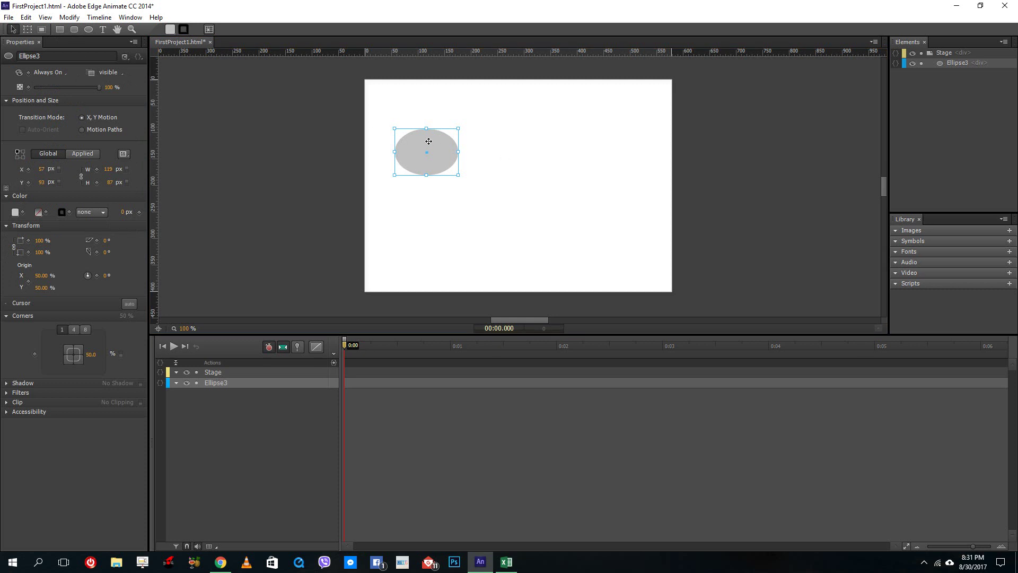
drag(427, 141, 431, 129)
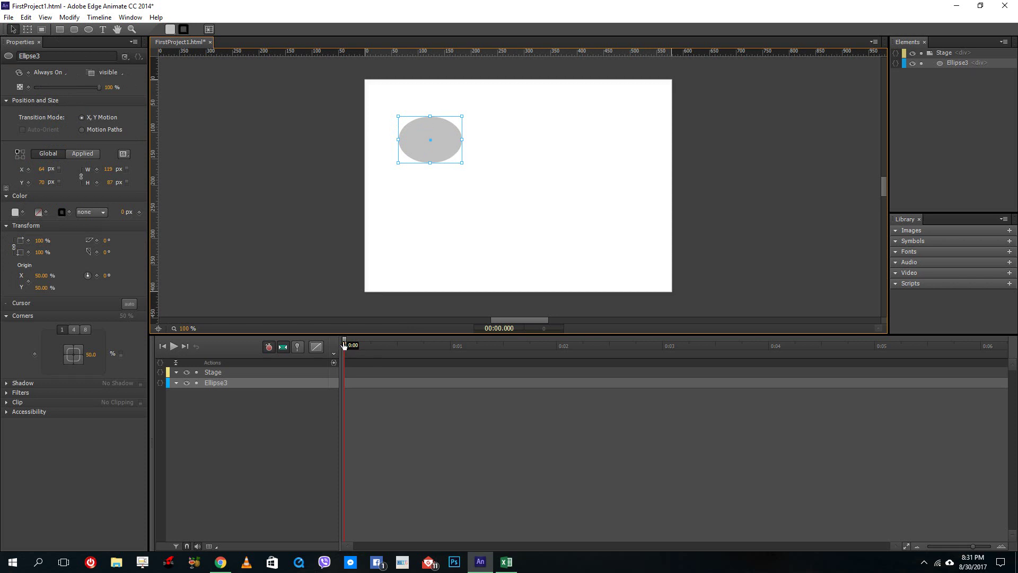
drag(425, 144, 422, 142)
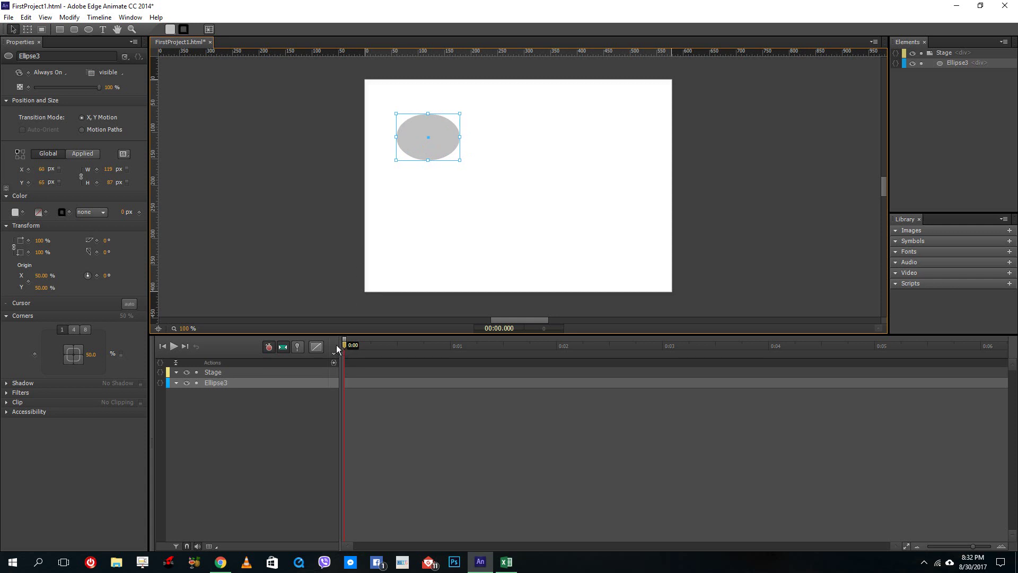
mouse_move(446, 151)
mouse_down()
mouse_move(455, 167)
mouse_move(433, 154)
mouse_move(435, 138)
mouse_up()
drag(557, 190, 449, 143)
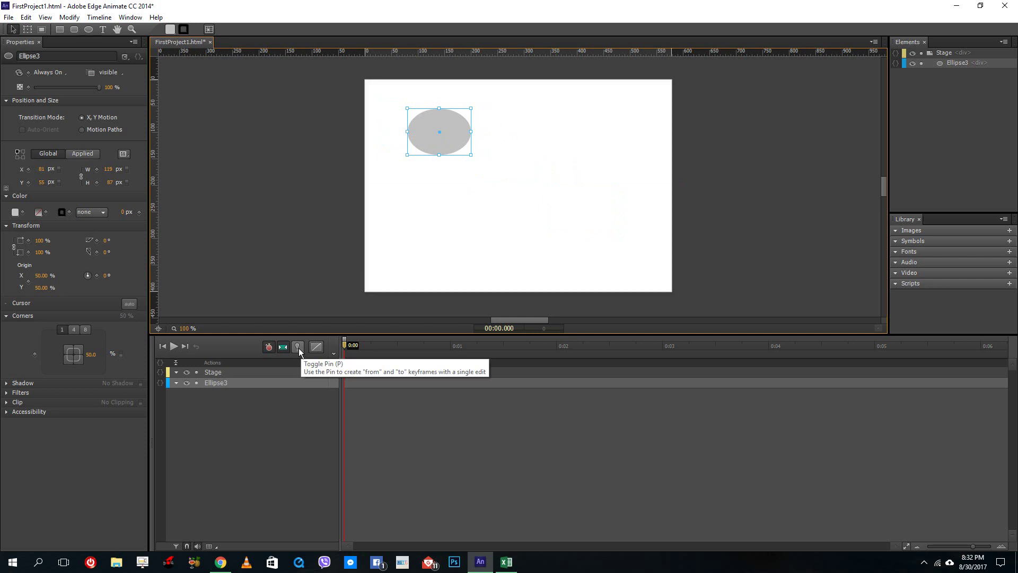
Turn on pinning with the pin at 0.5 s, test a lower-right move, then undo it
click(298, 348)
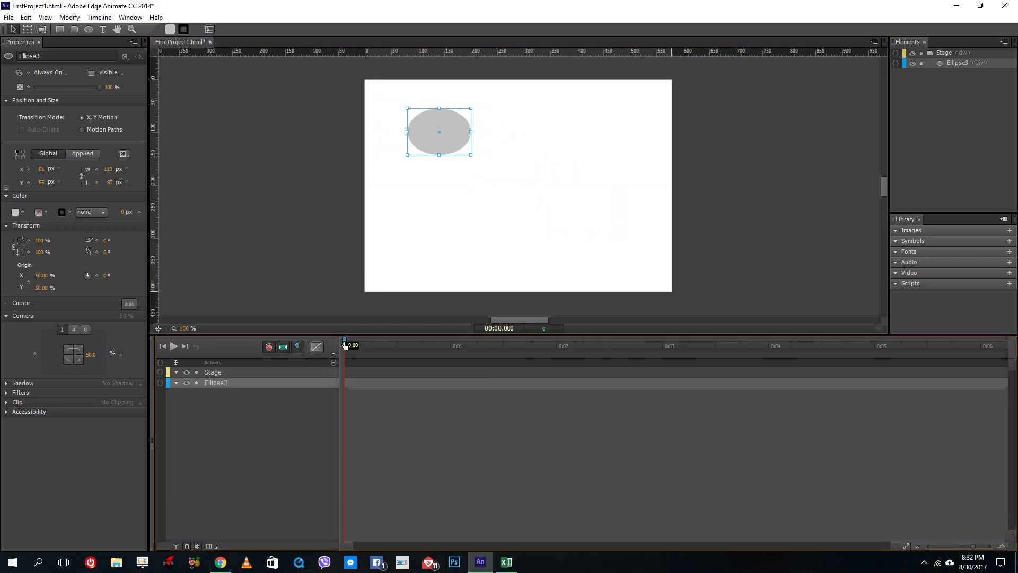
drag(345, 345, 397, 345)
drag(431, 141, 568, 225)
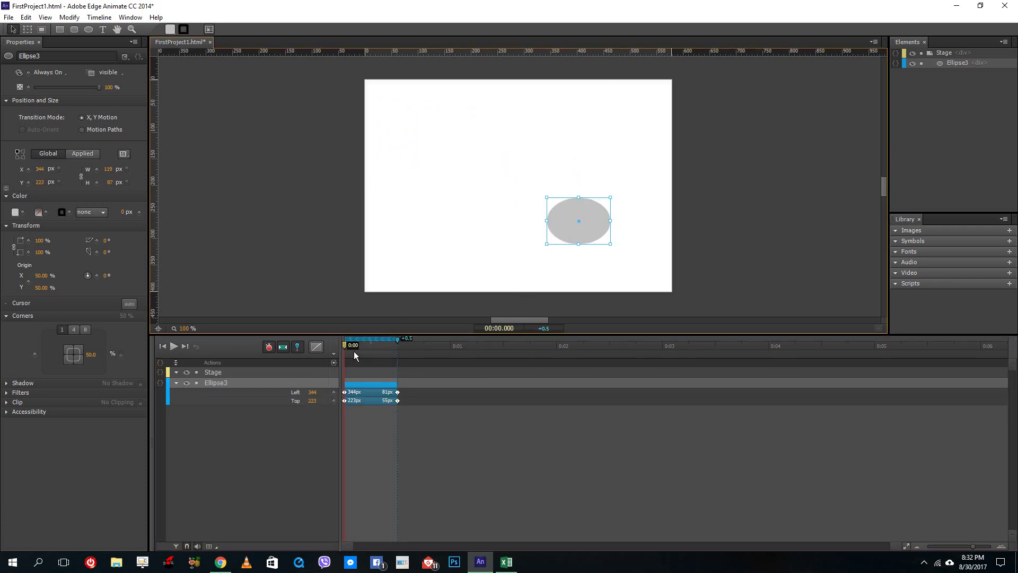
drag(345, 345, 394, 347)
key(ctrl+z)
key(ctrl+z)
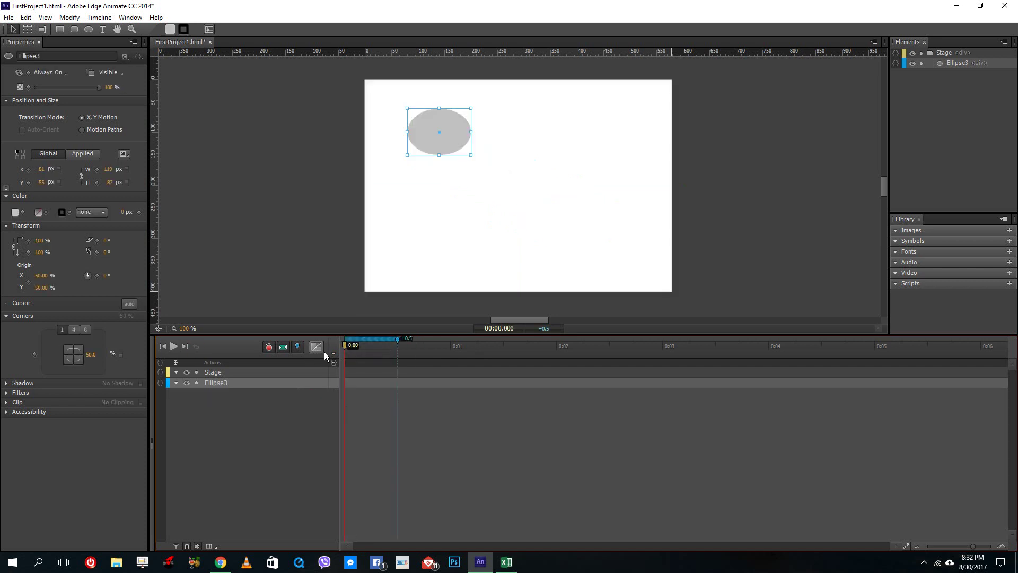
Retry the lower-right move, undo it, and extend the pin offset to about 0.55 s
drag(437, 138, 565, 223)
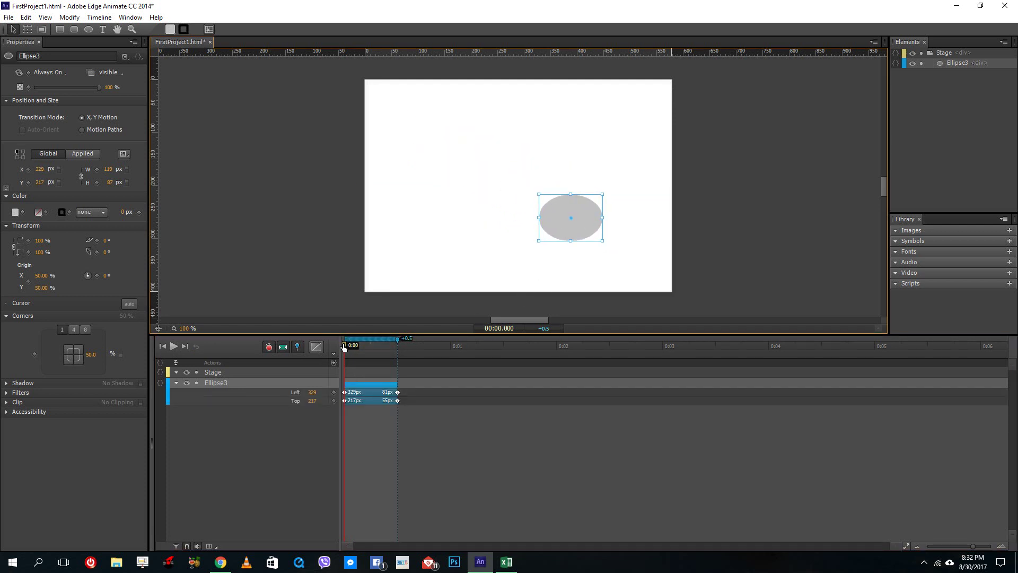
drag(344, 347, 275, 351)
key(ctrl+z)
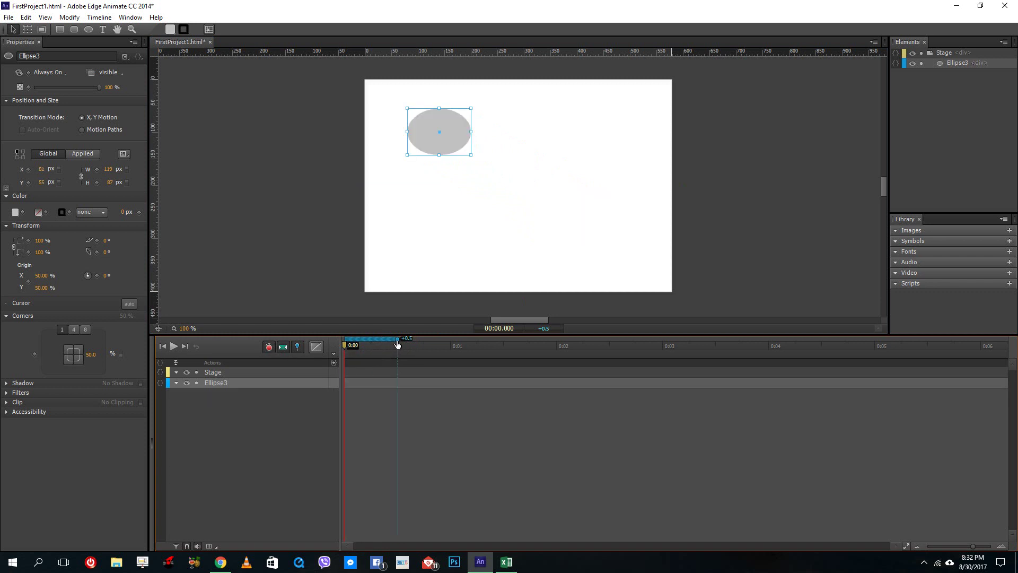
drag(397, 344, 323, 345)
Keyframe the ellipse moving to X 345, Y 237 at 0:00.570 and play the motion
drag(401, 347, 405, 345)
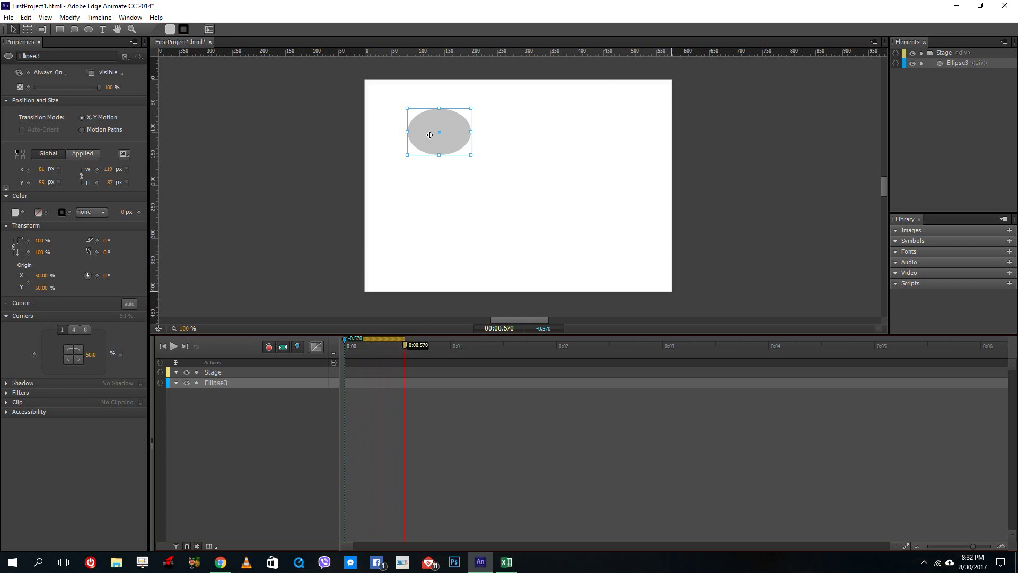
drag(429, 137, 625, 265)
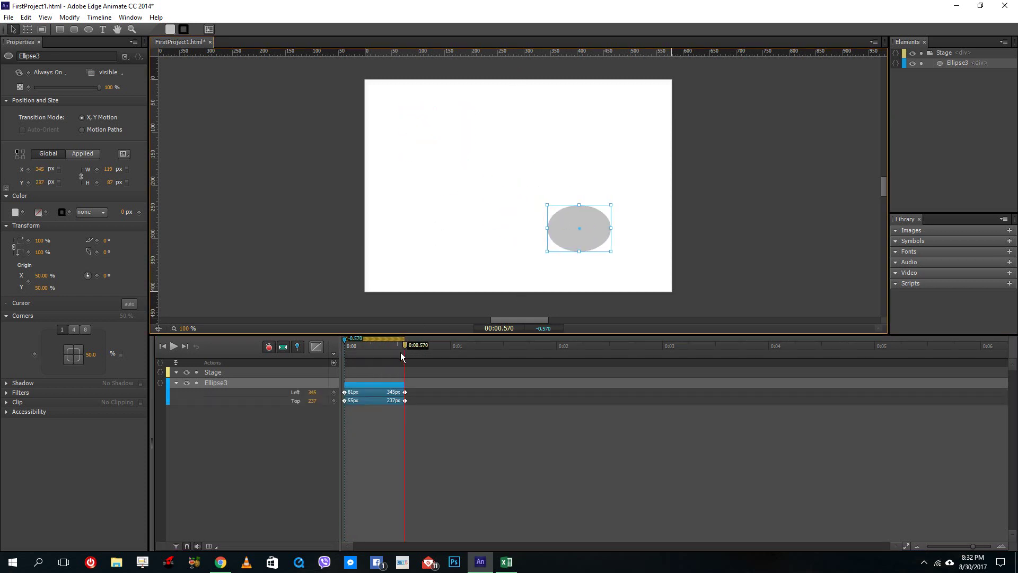
drag(405, 346, 298, 354)
key(space)
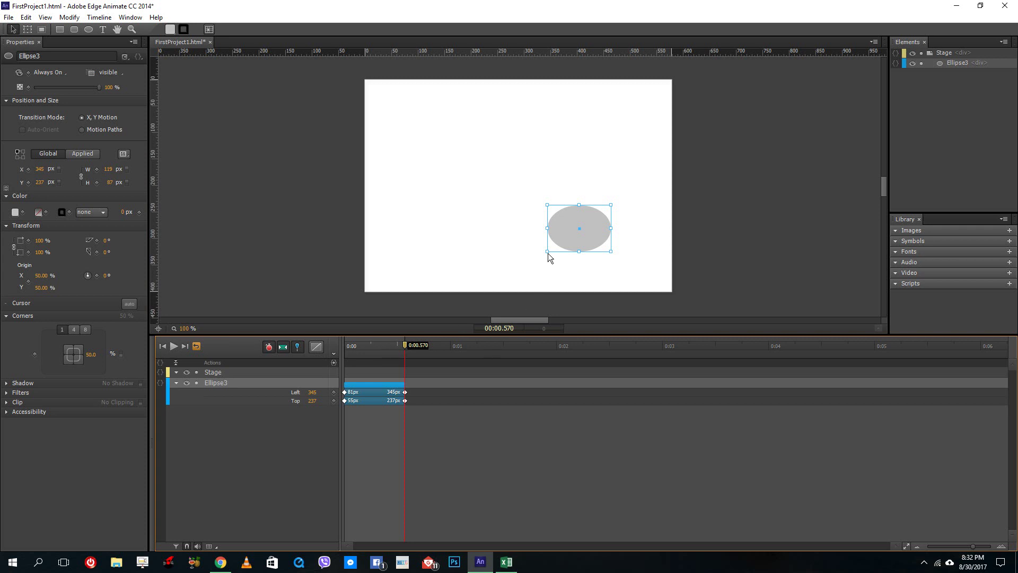
Undo the Left/Top keyframes and reposition the ellipse toward the stage centre
click(562, 223)
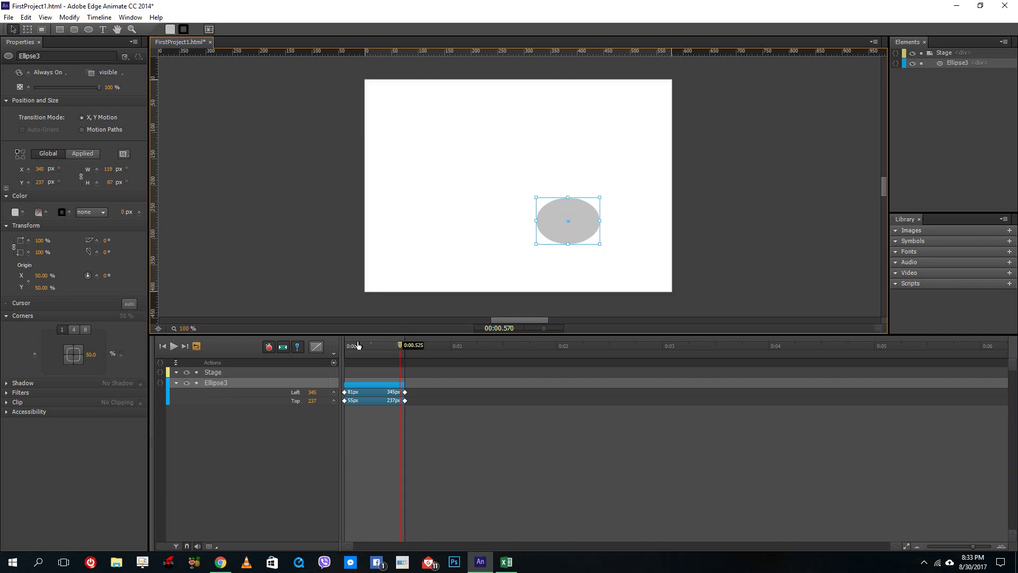
click(346, 345)
key(ctrl+z)
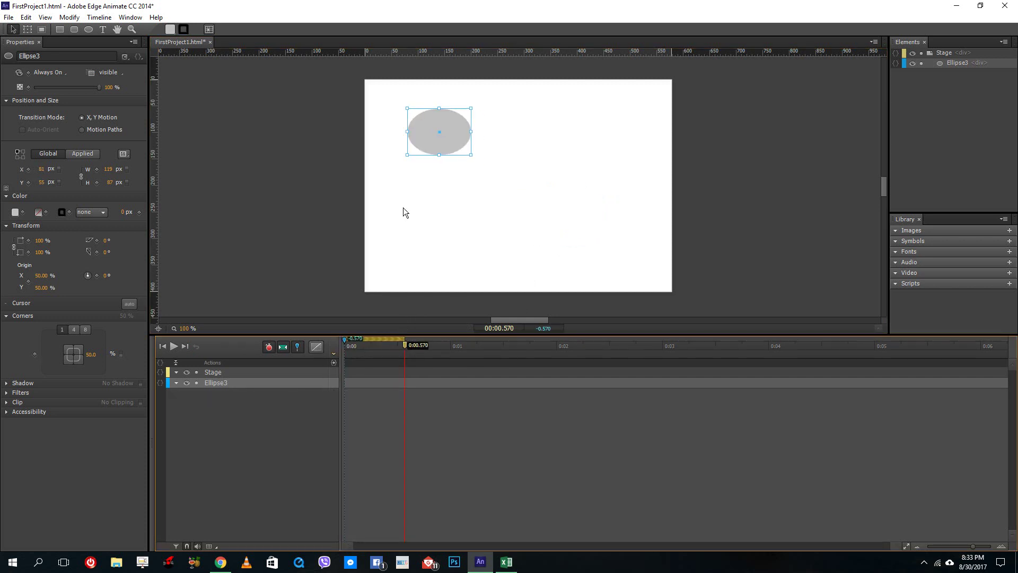
drag(457, 149, 647, 266)
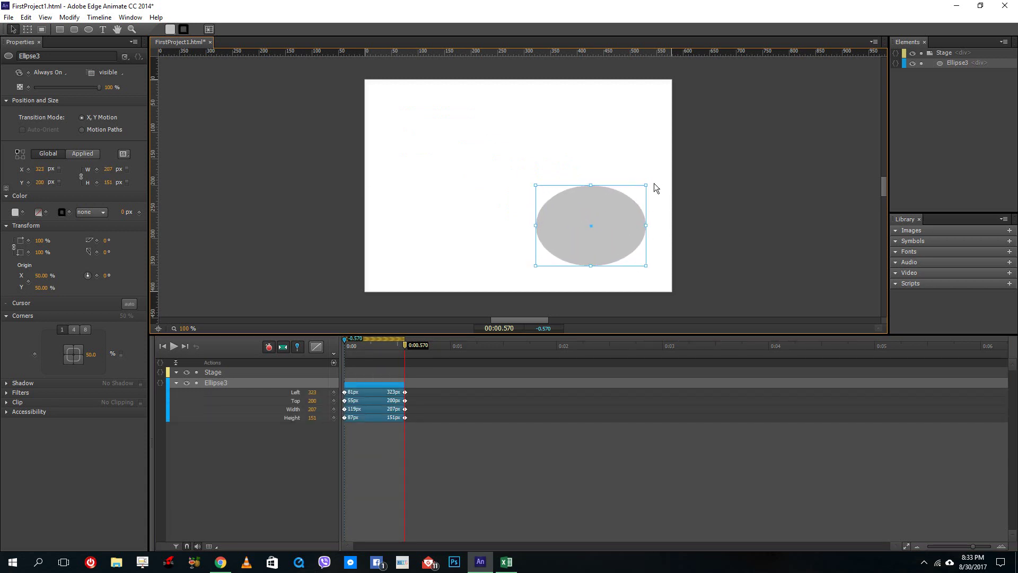
Rotate the ellipse to -30° with the Transform tool, preview it, and reselect it
click(27, 29)
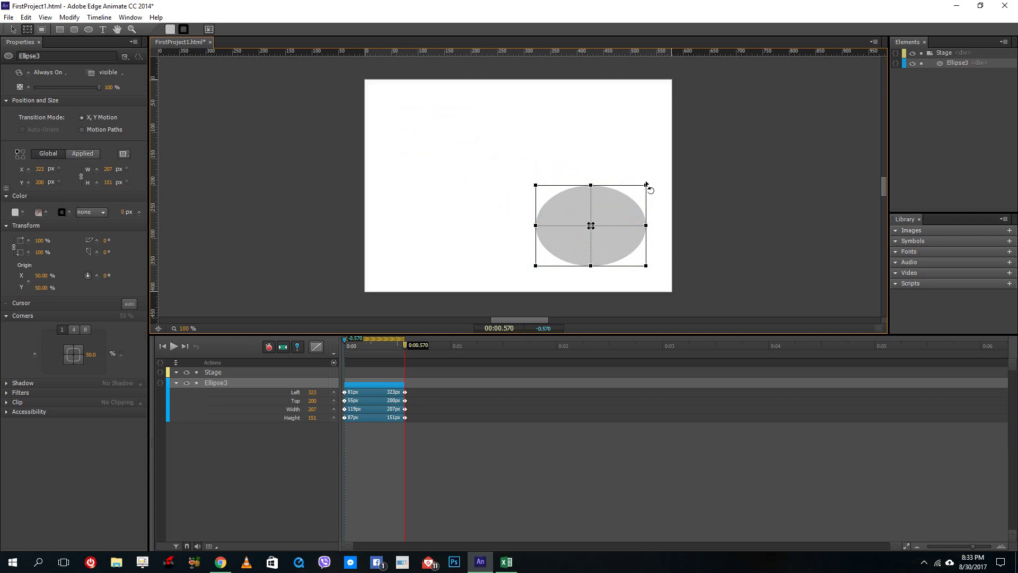
drag(647, 183, 618, 163)
mouse_move(361, 347)
mouse_down()
mouse_move(324, 346)
mouse_move(424, 342)
mouse_move(359, 352)
mouse_move(423, 357)
mouse_up()
click(408, 276)
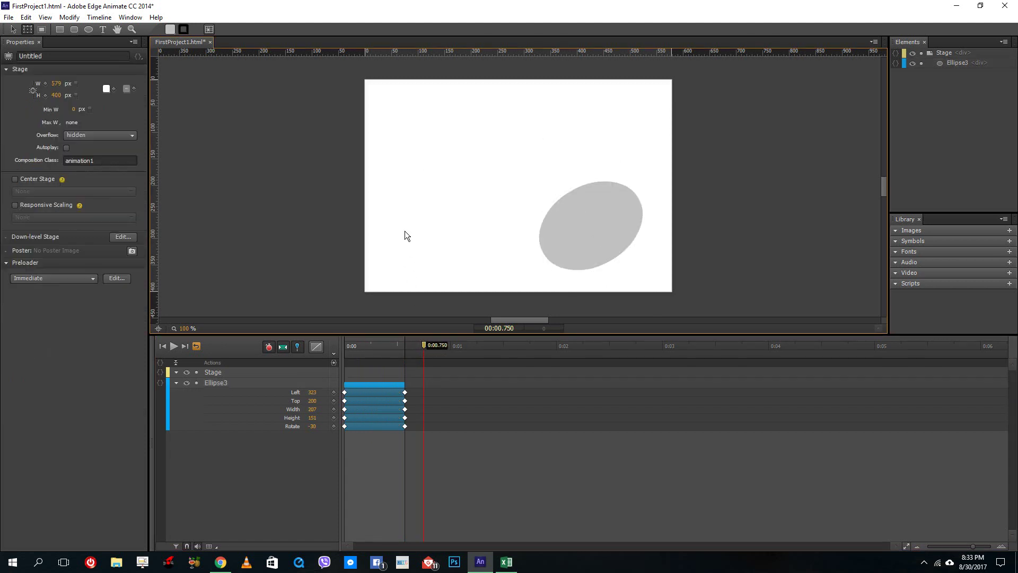
click(591, 222)
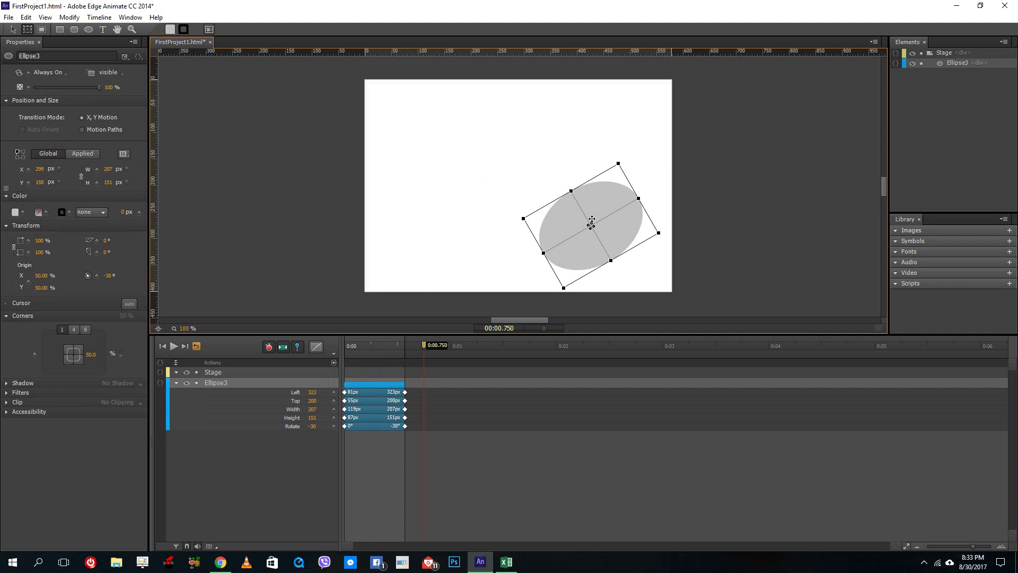
Delete Ellipse3 and draw a new 96×90 gray ellipse
key(Delete)
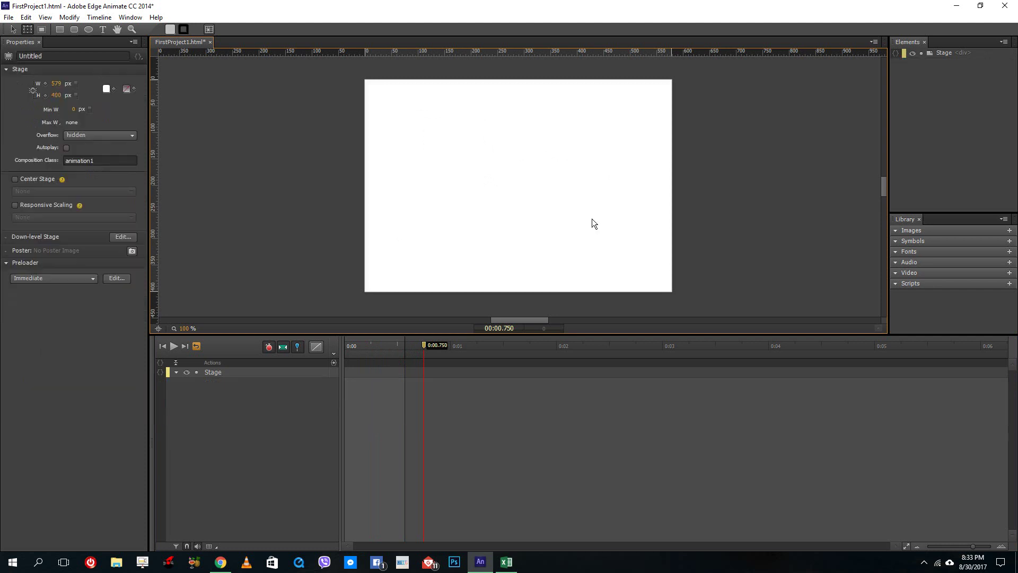
click(89, 29)
mouse_move(381, 100)
mouse_down()
mouse_move(434, 149)
mouse_move(427, 120)
mouse_move(445, 106)
mouse_move(448, 141)
mouse_move(410, 131)
mouse_move(582, 137)
mouse_move(412, 137)
mouse_up()
Move the new ellipse to X 74, Y 90 and set the playhead to 0:00.250
click(14, 29)
click(418, 130)
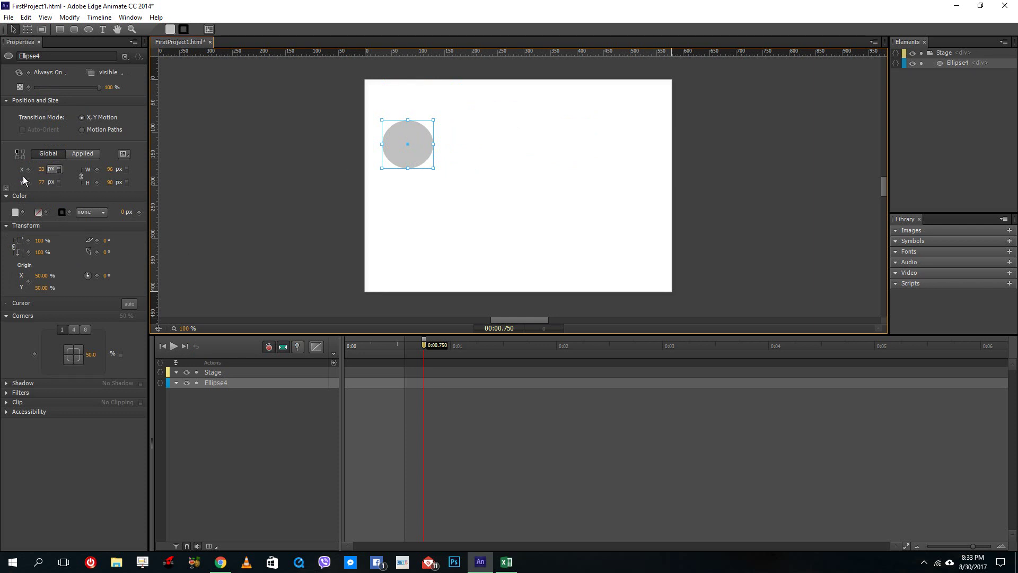
drag(418, 145, 450, 145)
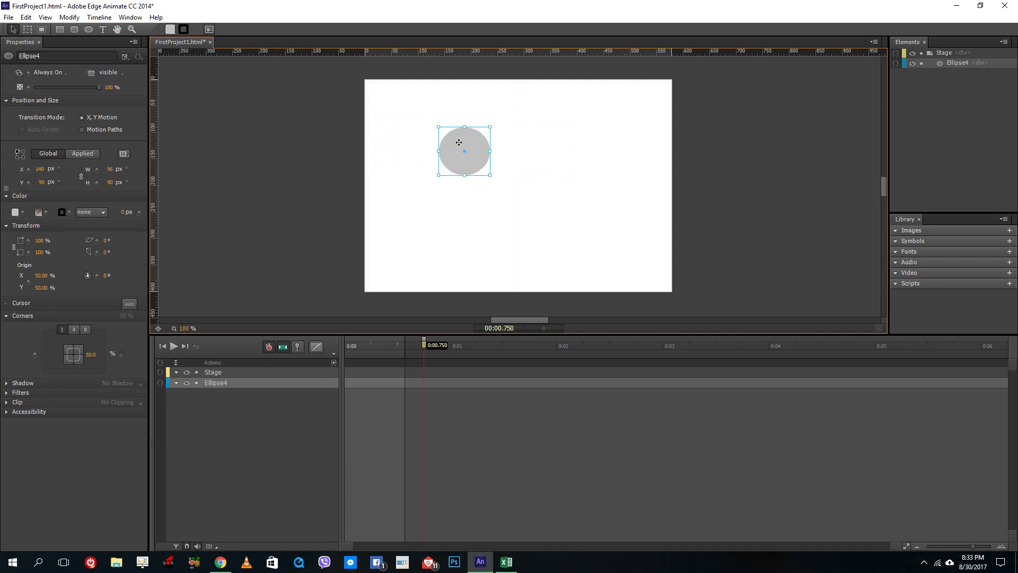
drag(456, 141, 427, 142)
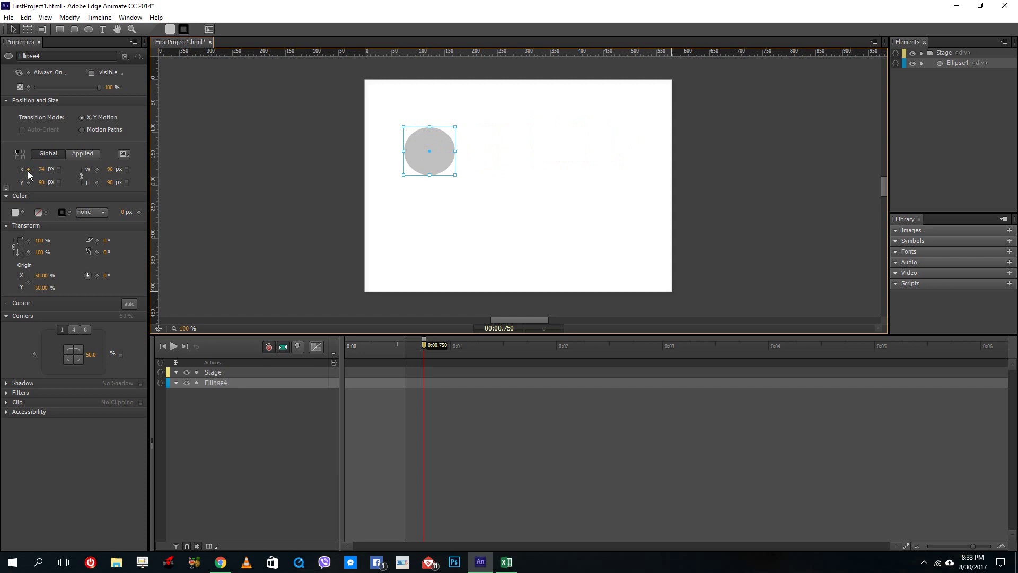
drag(428, 345, 369, 348)
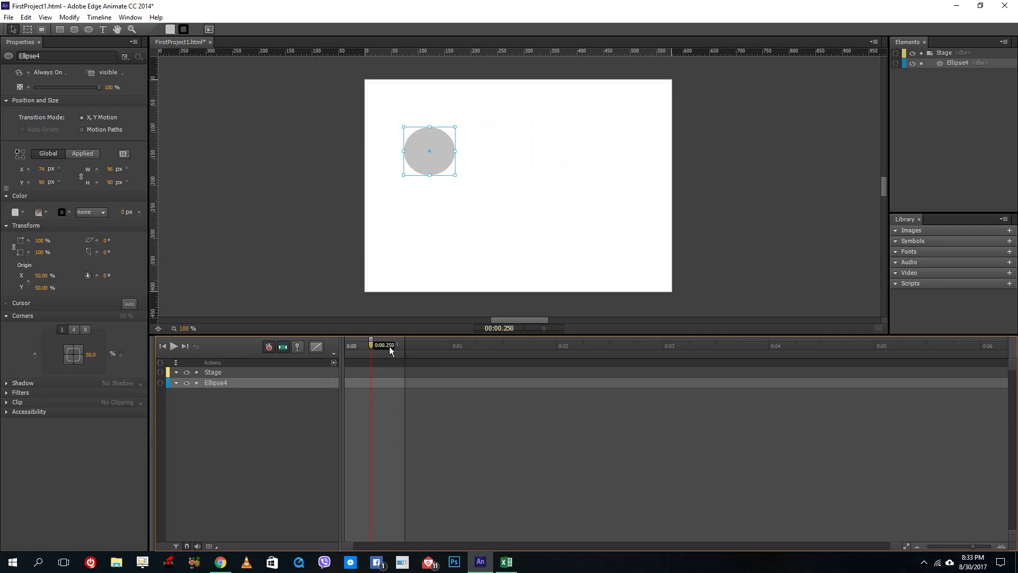
Add a starting Left keyframe and move the ellipse right to X 332 at 0:00.710
click(29, 169)
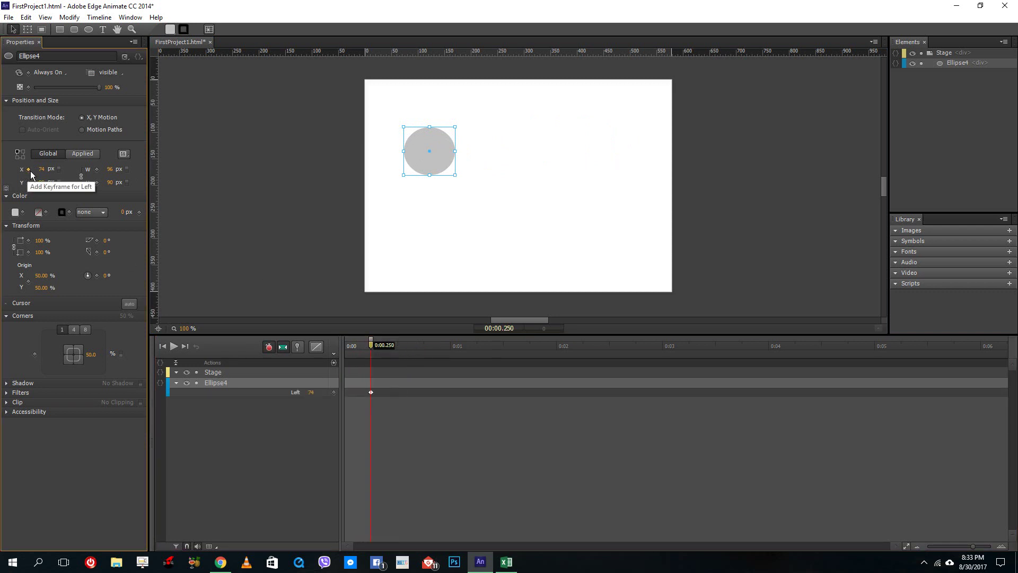
click(419, 348)
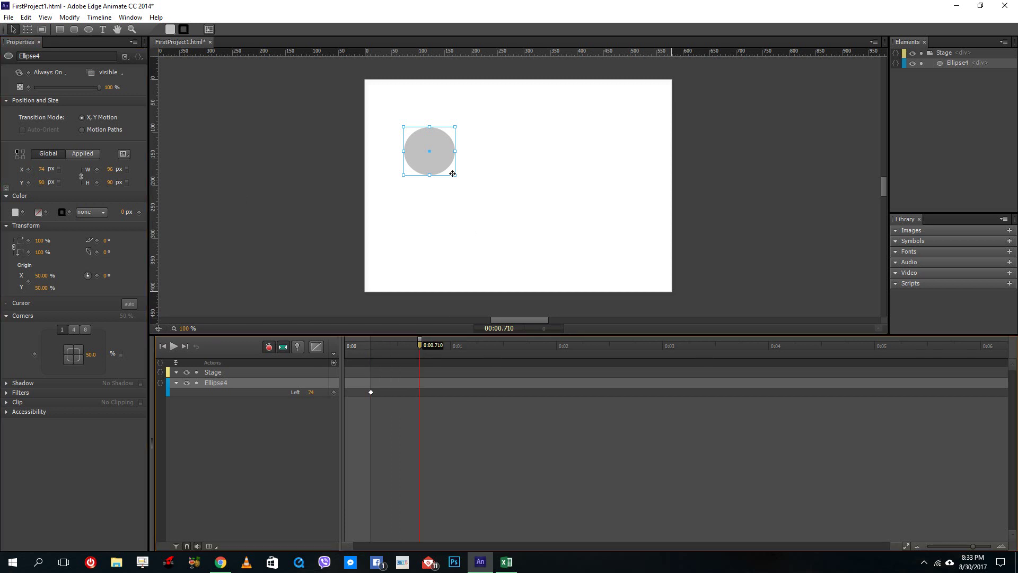
drag(445, 154, 577, 157)
drag(392, 352, 420, 351)
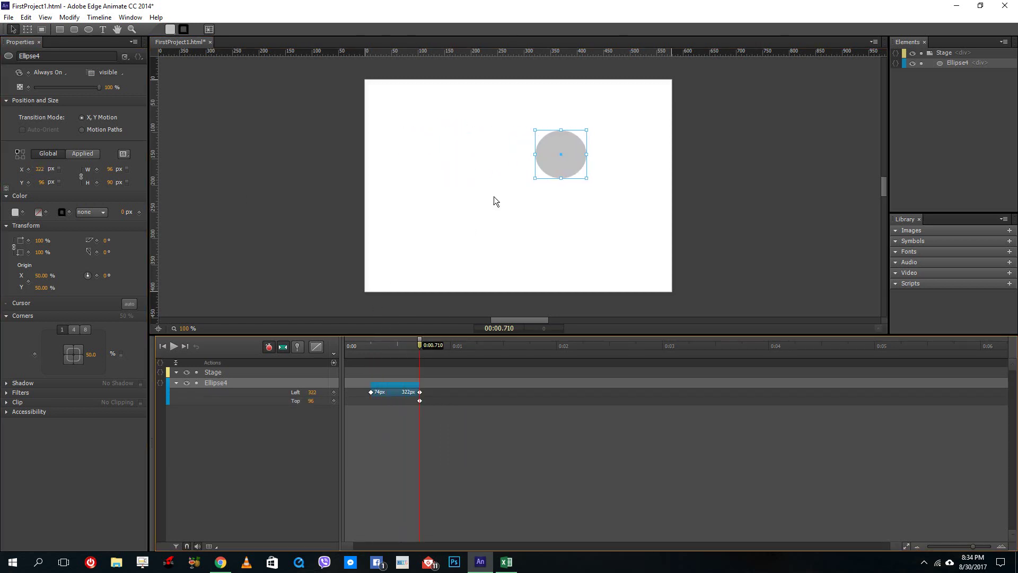
drag(568, 175, 575, 203)
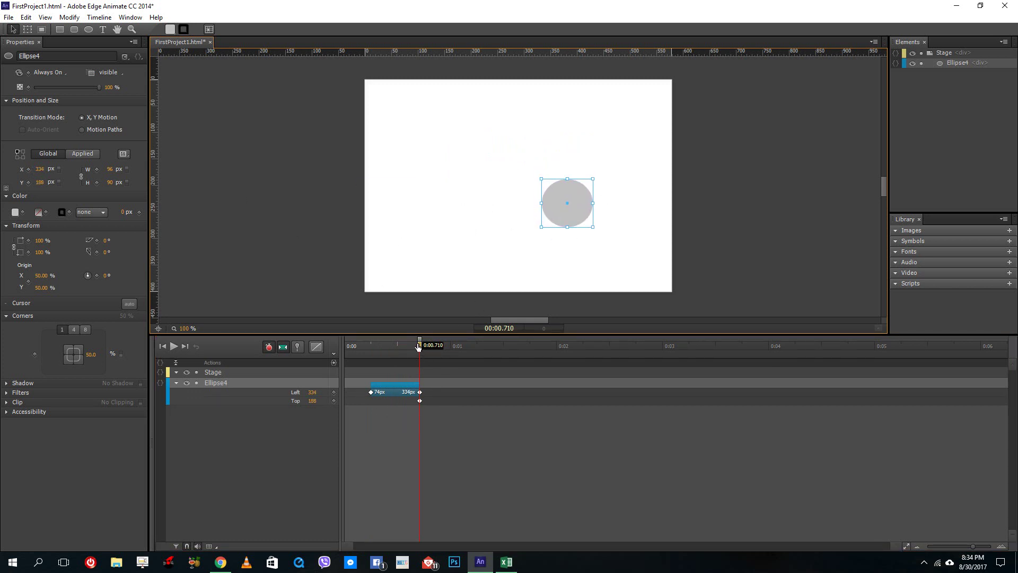
drag(418, 346, 369, 352)
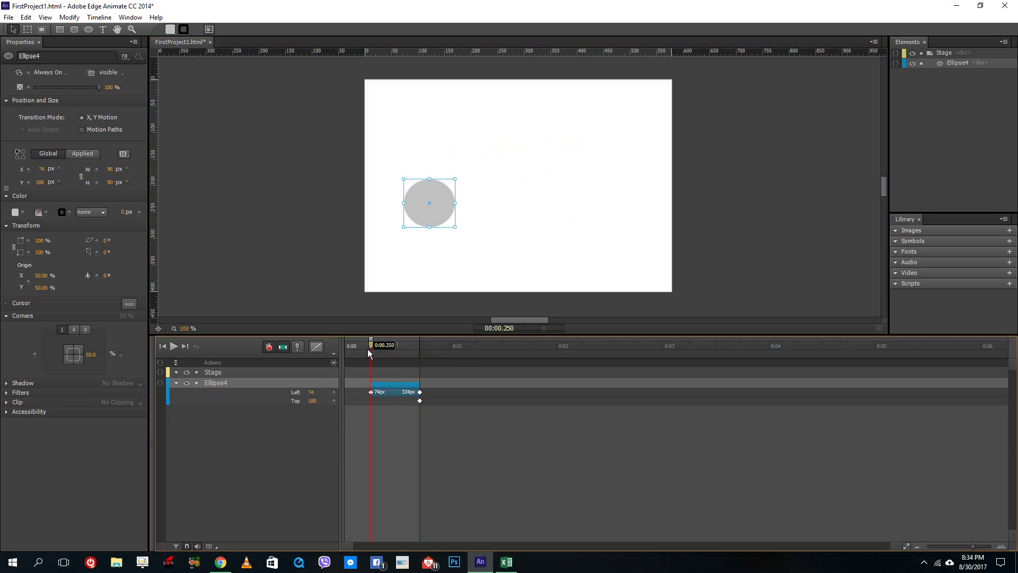
Add a starting Top keyframe and raise the ellipse's end position to Y 84
click(27, 183)
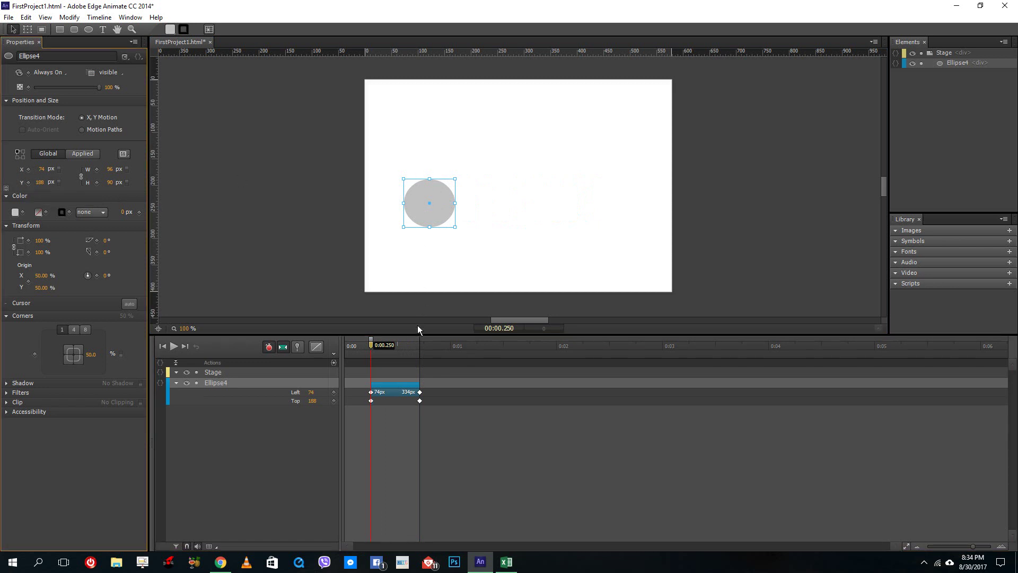
drag(371, 343, 419, 345)
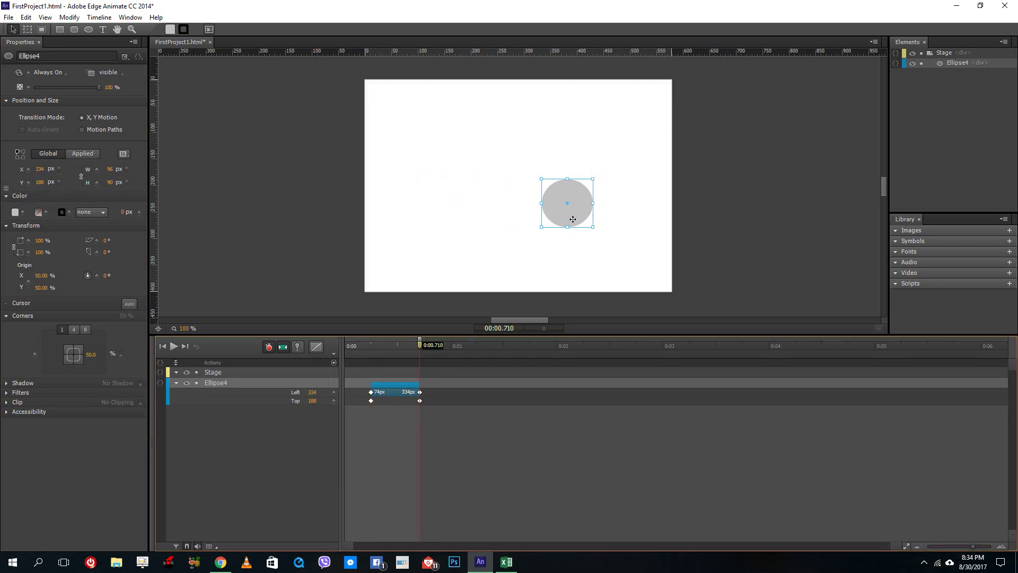
drag(573, 219, 575, 138)
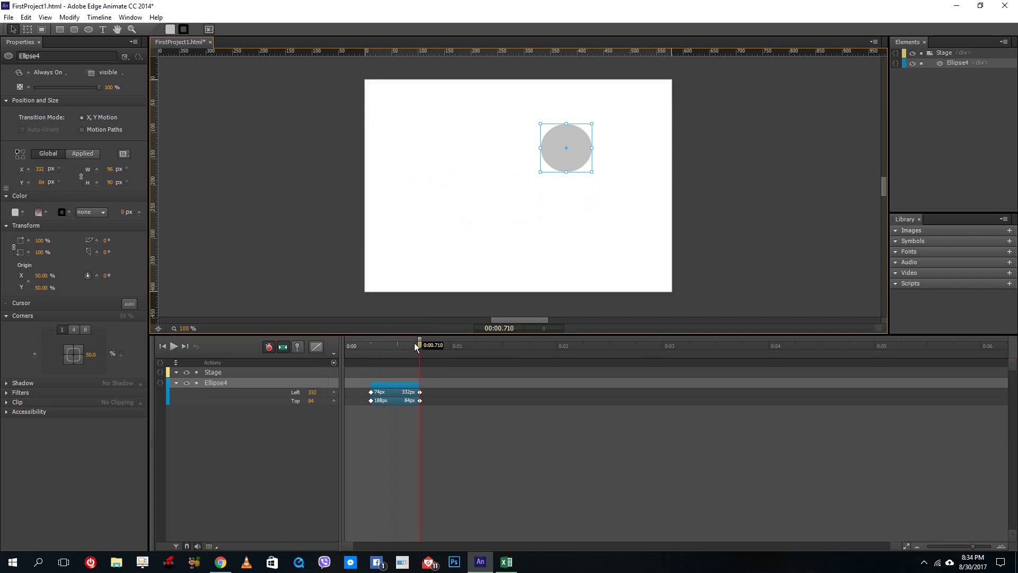
drag(415, 344, 371, 359)
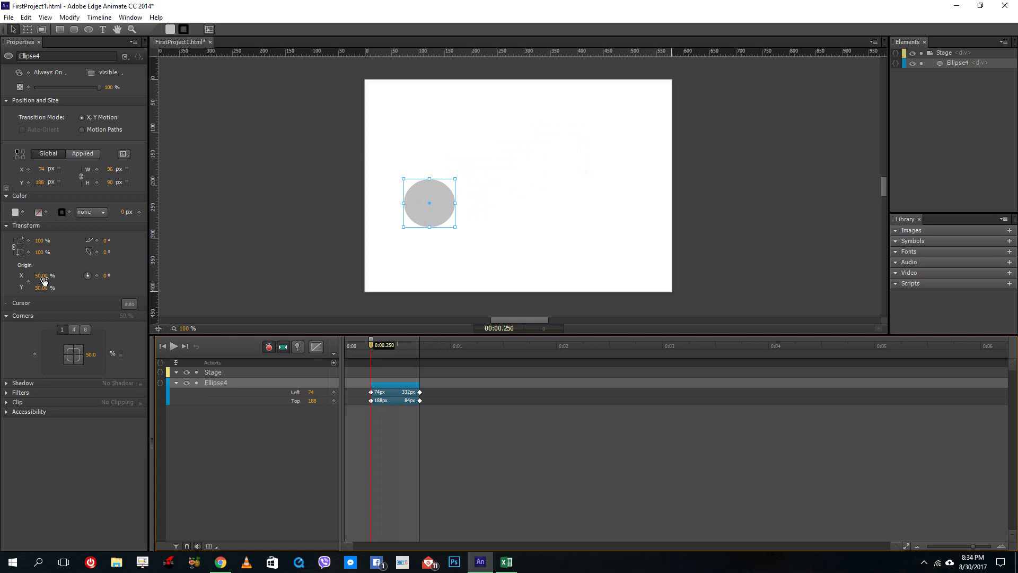
Keyframe Skew X at 0° at 0:00.250, then scrub it to 41° later in the tween
click(97, 240)
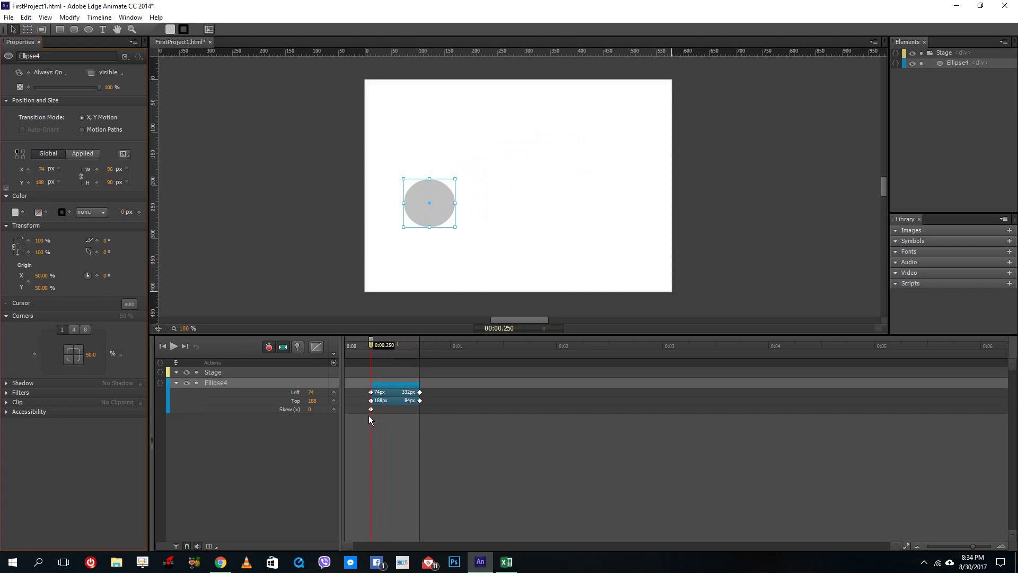
drag(371, 348, 405, 346)
drag(123, 244, 145, 244)
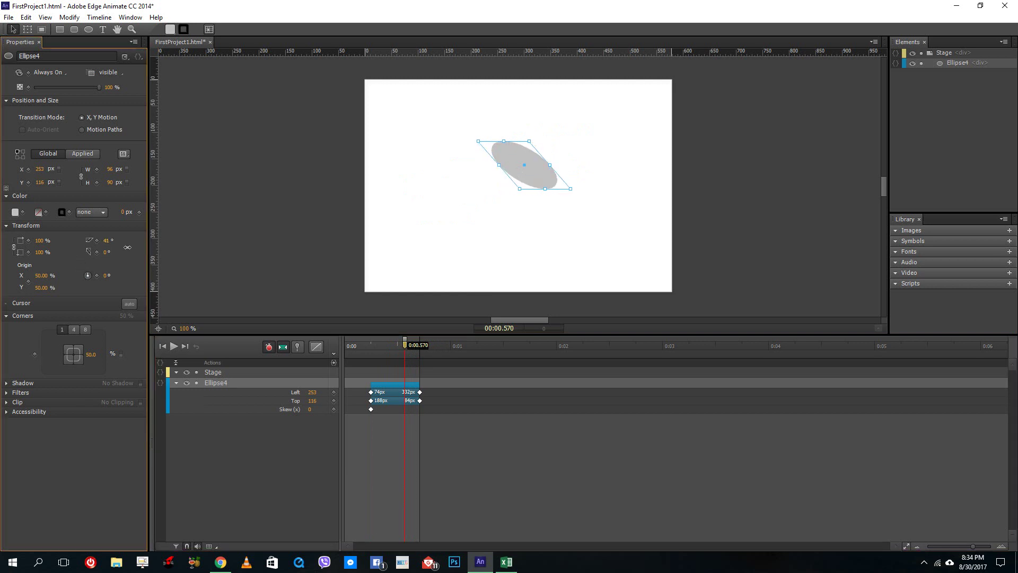
mouse_move(402, 349)
mouse_down()
mouse_move(378, 350)
mouse_move(408, 351)
mouse_up()
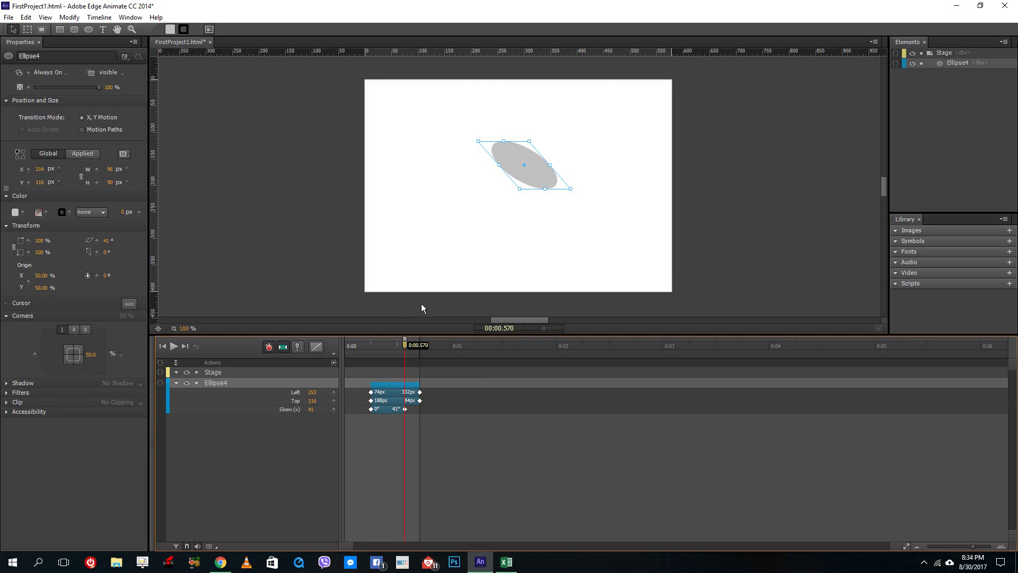
Move the playhead to 0:01.065 to view the final skewed pose
click(457, 345)
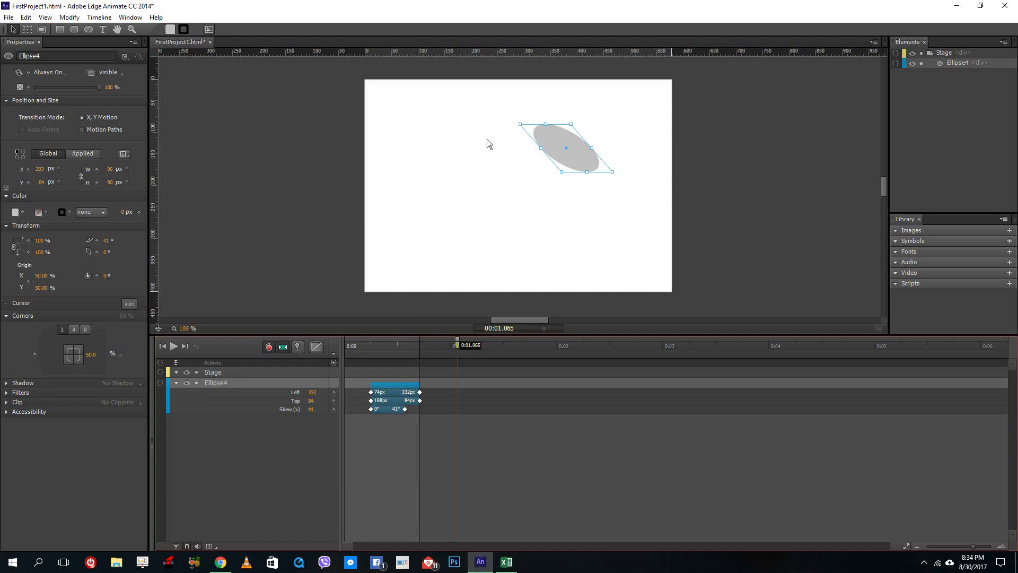